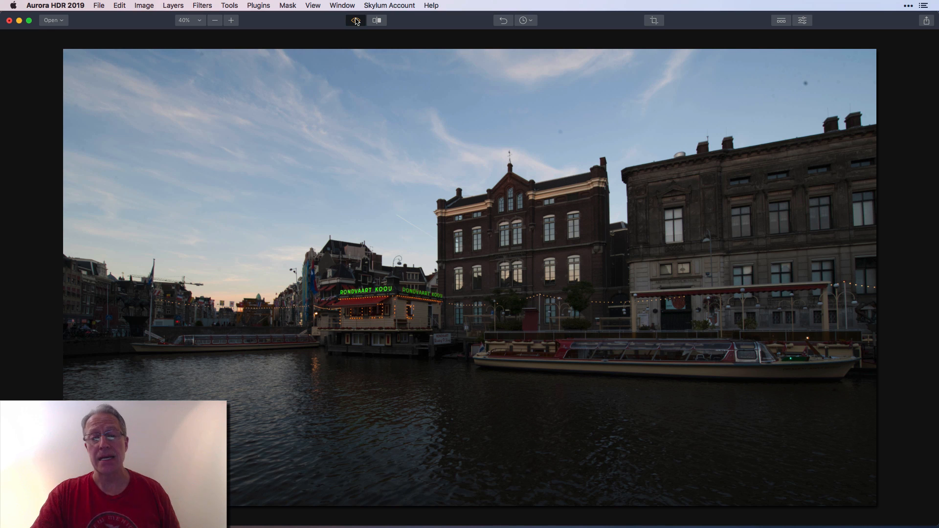
Step: Show the edited photo instead of the original, and switch briefly to Preview to view Amsterdam-colorful-HDR.jpeg before returning to Aurora HDR
{"action": "left_click", "coordinate": [356, 20]}
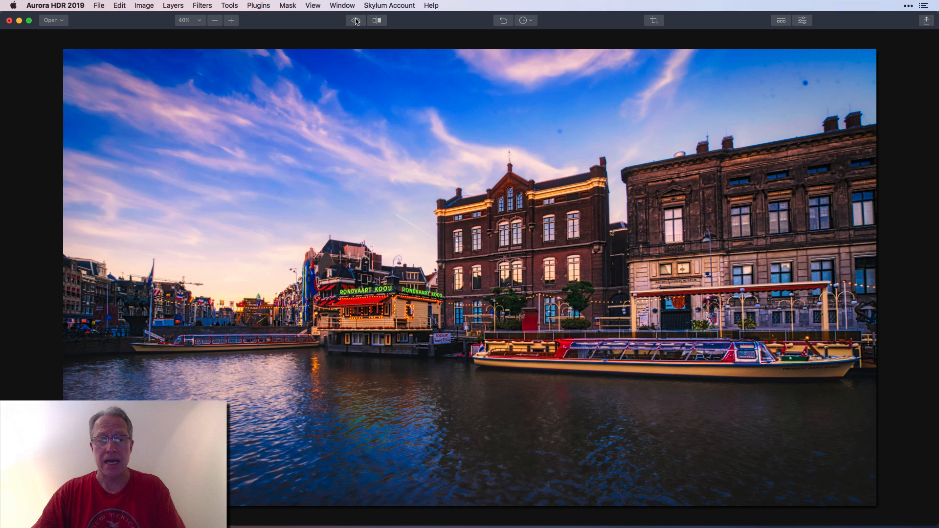
{"action": "key", "text": "super+Tab"}
{"action": "key", "text": "super+Tab"}
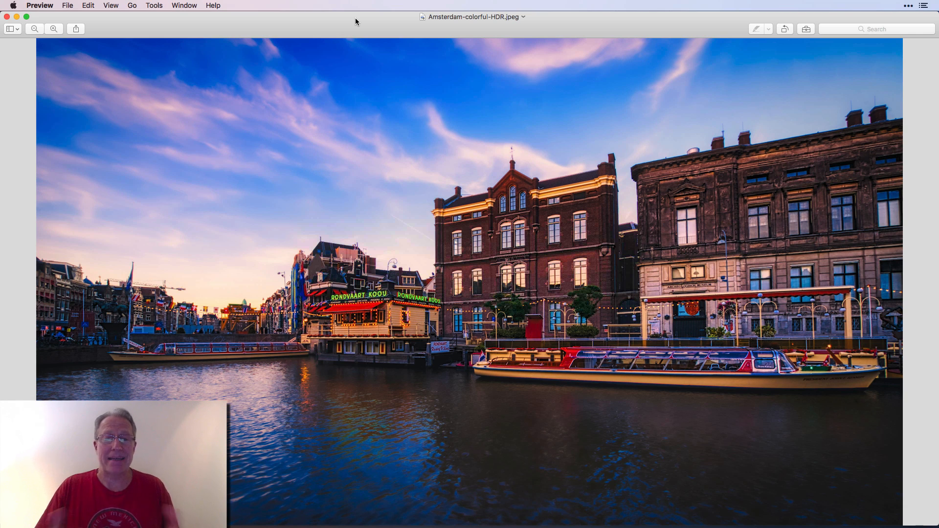
{"action": "key", "text": "super+Tab"}
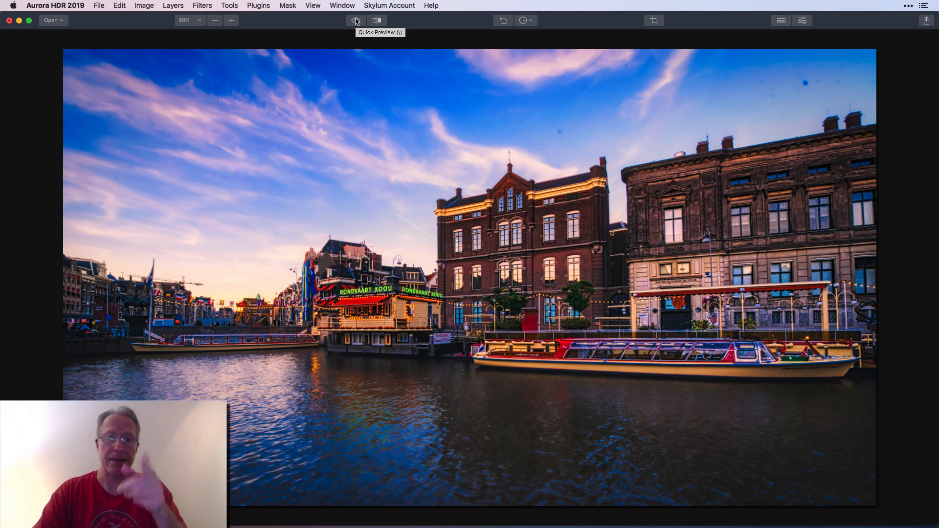
Step: Compare the merged HDR photo, with its filters and adjustment layers hidden, against the original exposure
{"action": "left_click", "coordinate": [357, 21]}
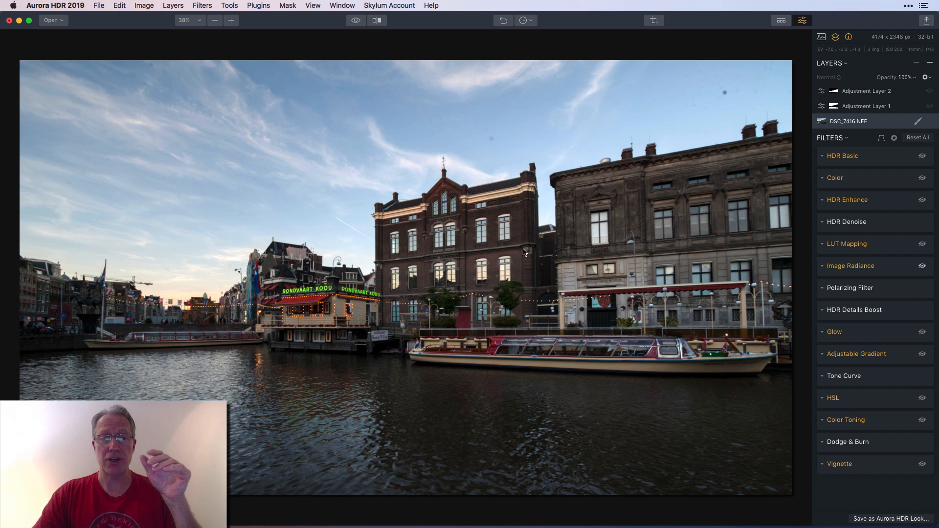
{"action": "left_click", "coordinate": [356, 21]}
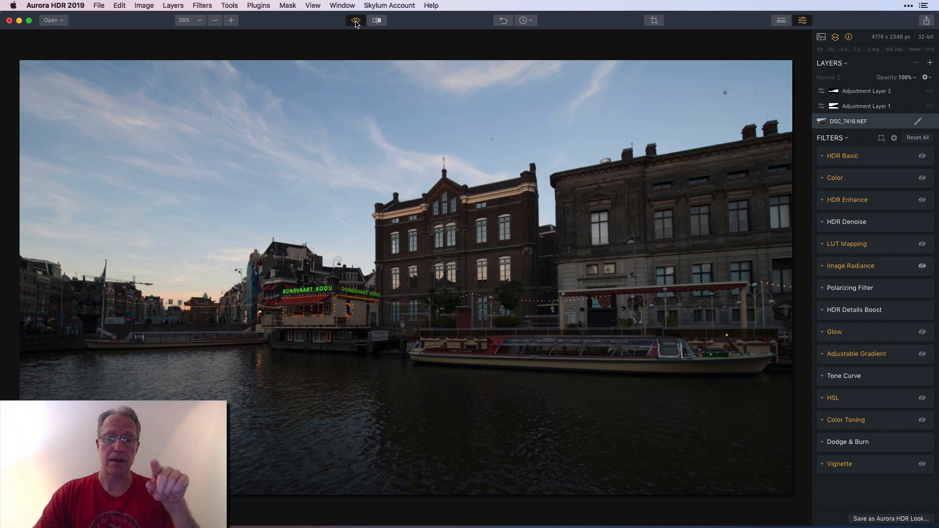
{"action": "left_click", "coordinate": [356, 23]}
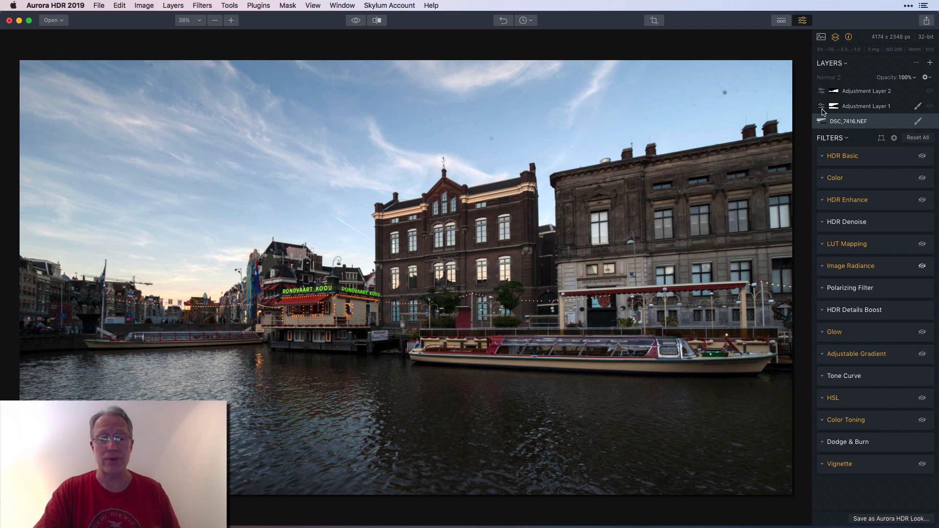
Step: Turn on the HDR Basic filter of the DSC_7416.NEF layer, comparing the photo with and without it
{"action": "left_click", "coordinate": [876, 159]}
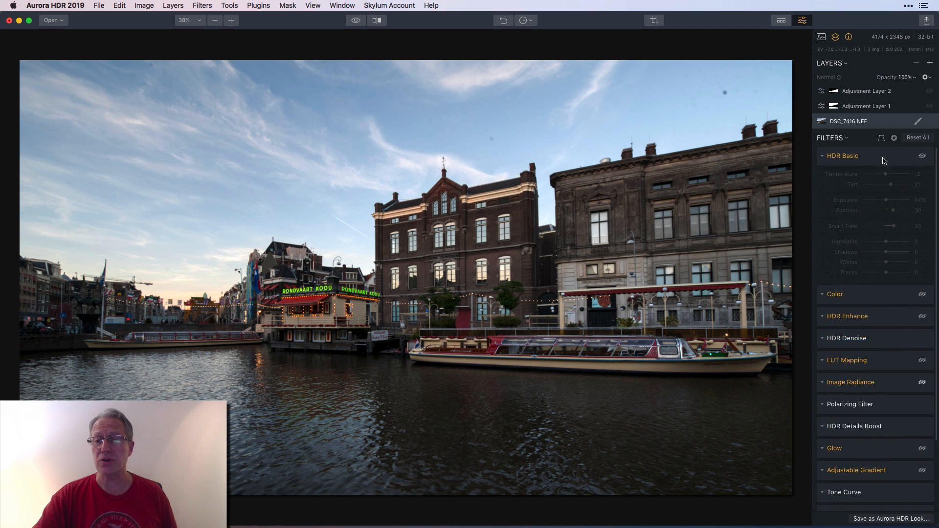
{"action": "left_click", "coordinate": [922, 156]}
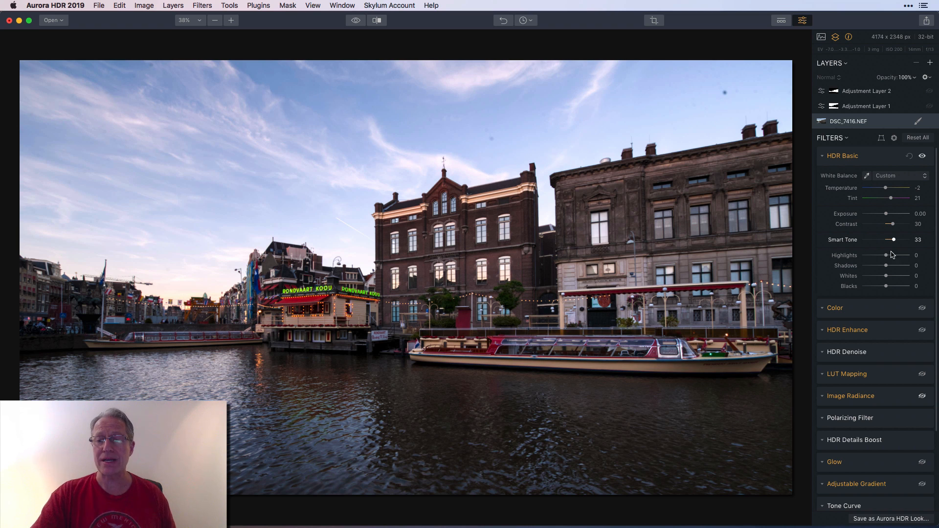
{"action": "left_click", "coordinate": [922, 156]}
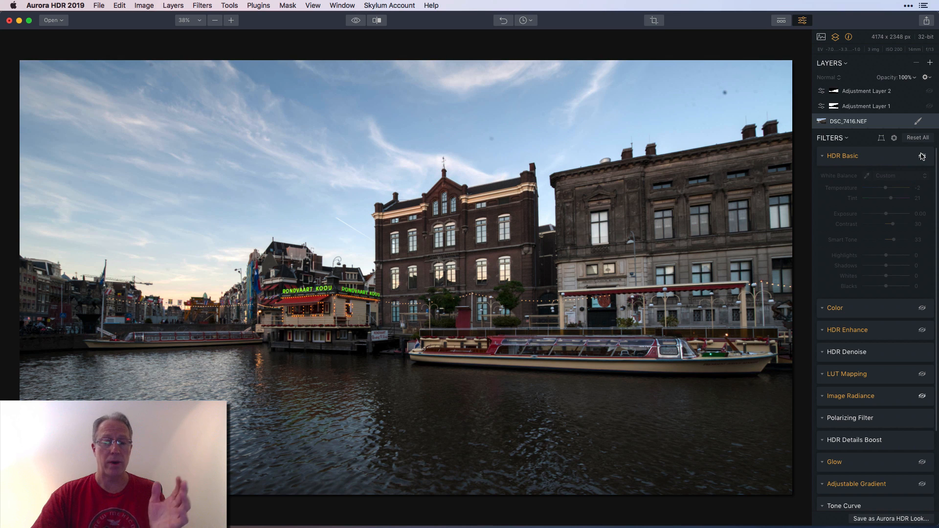
{"action": "left_click", "coordinate": [922, 156]}
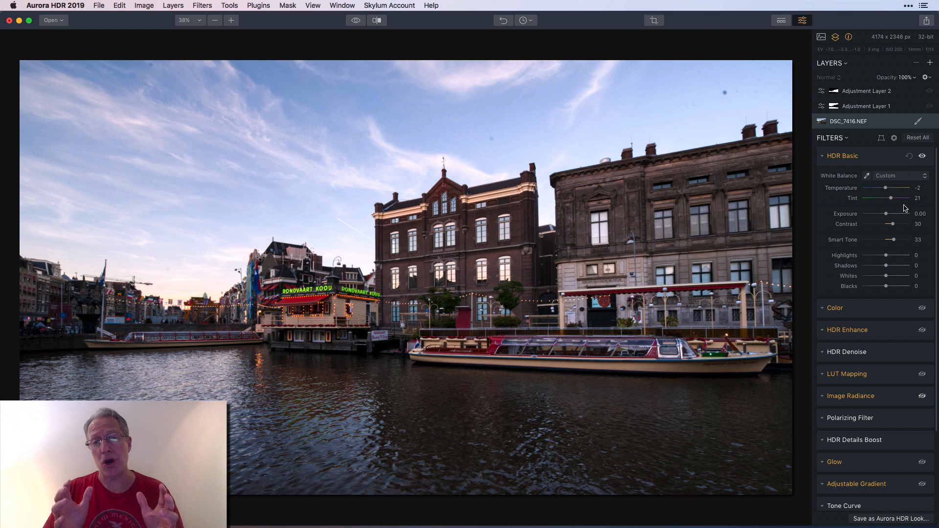
Step: Compare the current photo with the original and review its crop and rotation without changing them
{"action": "left_click", "coordinate": [356, 21]}
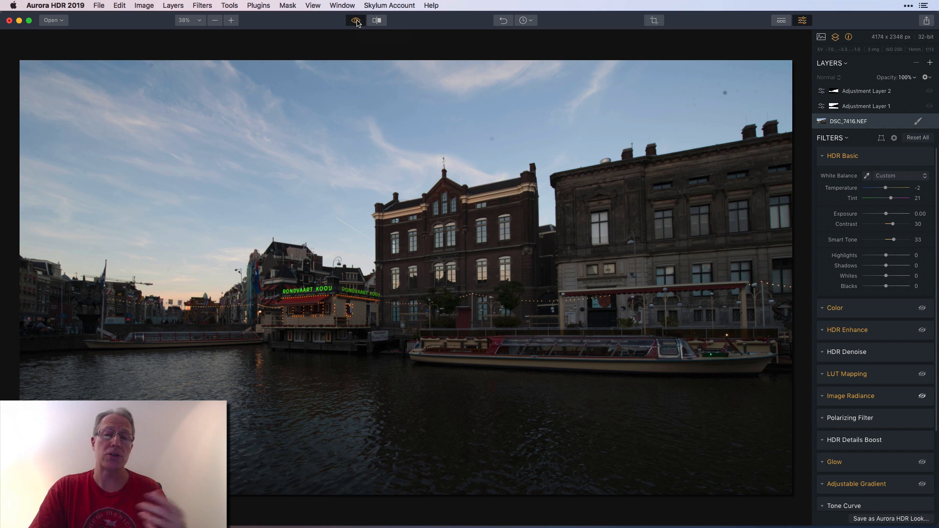
{"action": "left_click", "coordinate": [356, 21]}
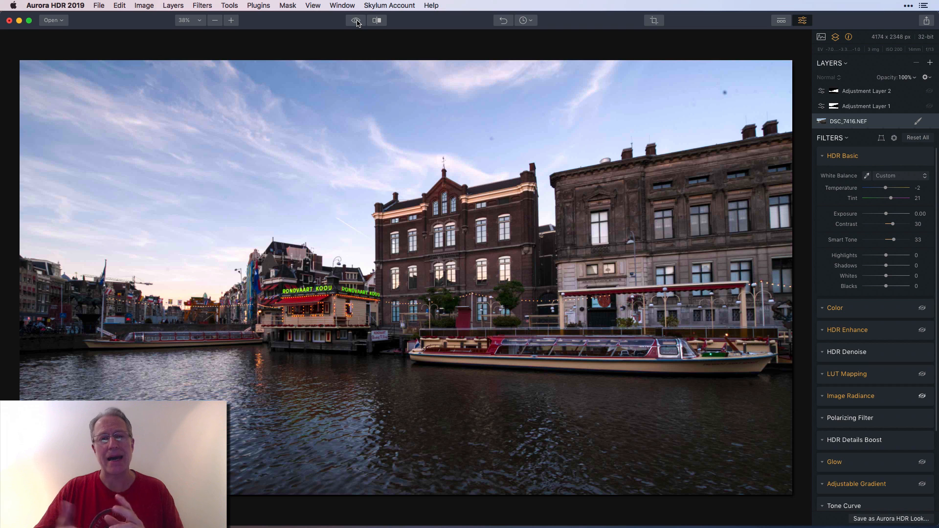
{"action": "left_click", "coordinate": [654, 20]}
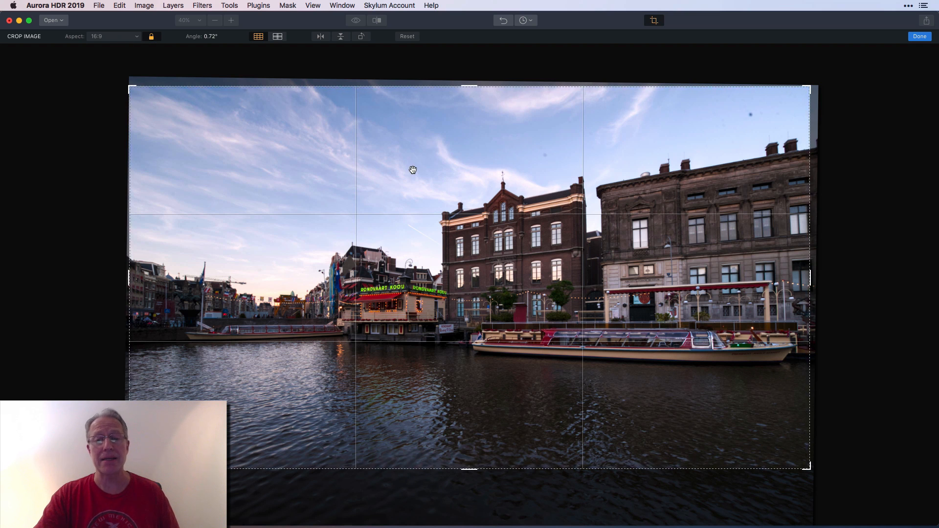
{"action": "left_click", "coordinate": [919, 37]}
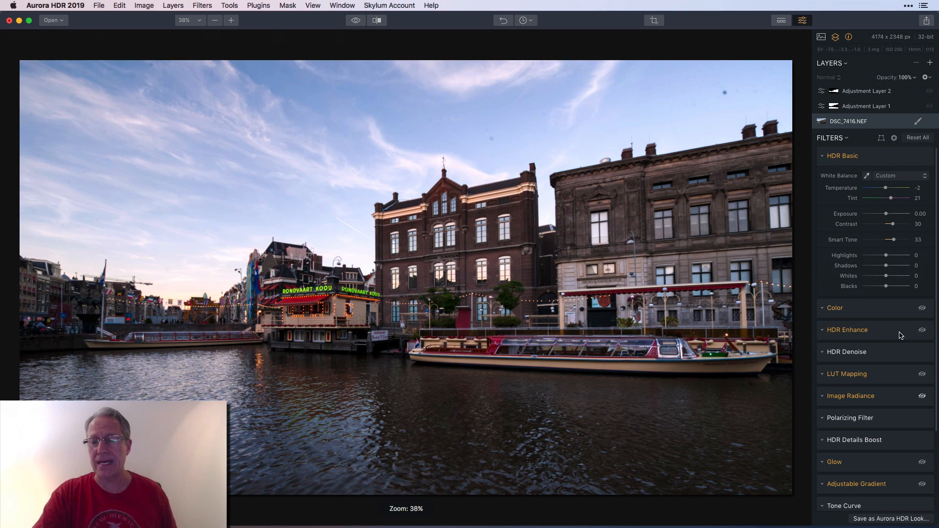
Step: Turn on the Color filter, comparing the photo with and without it, and turn on the HDR Enhance filter
{"action": "left_click", "coordinate": [880, 307]}
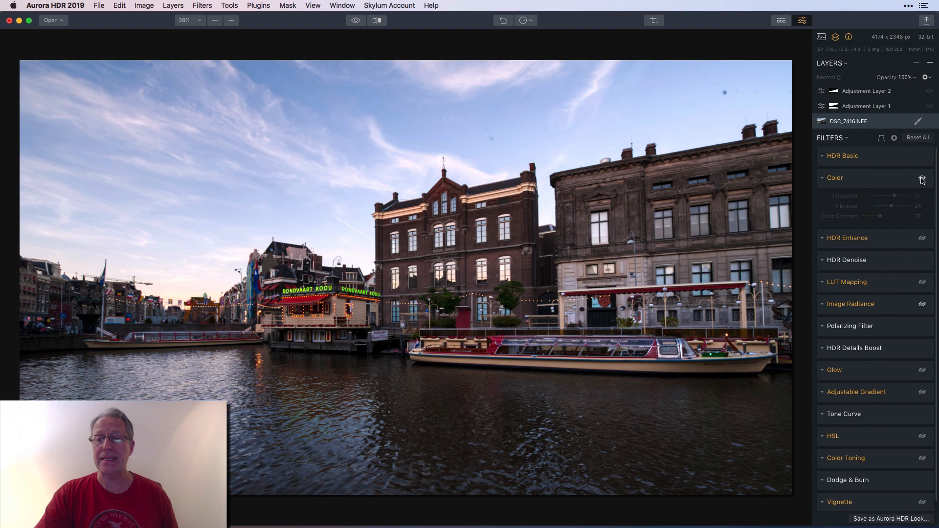
{"action": "left_click", "coordinate": [921, 178]}
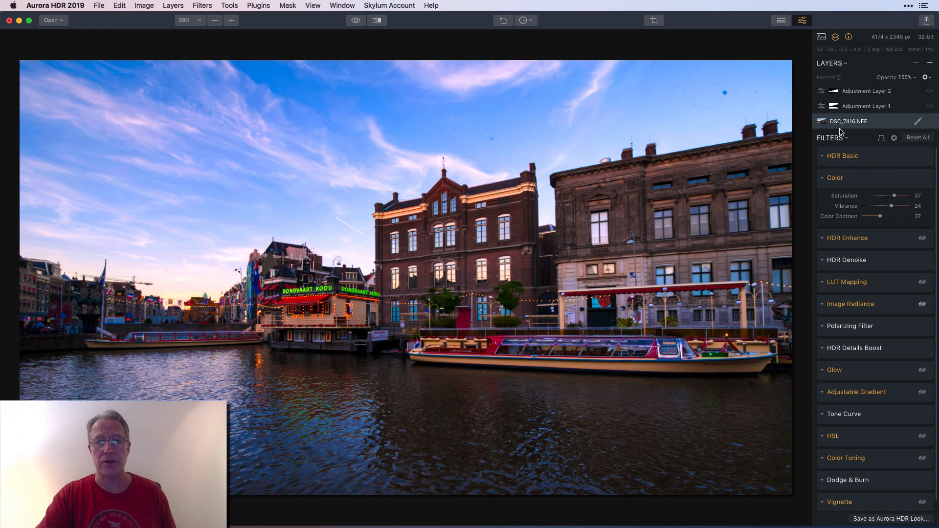
{"action": "left_click", "coordinate": [923, 179]}
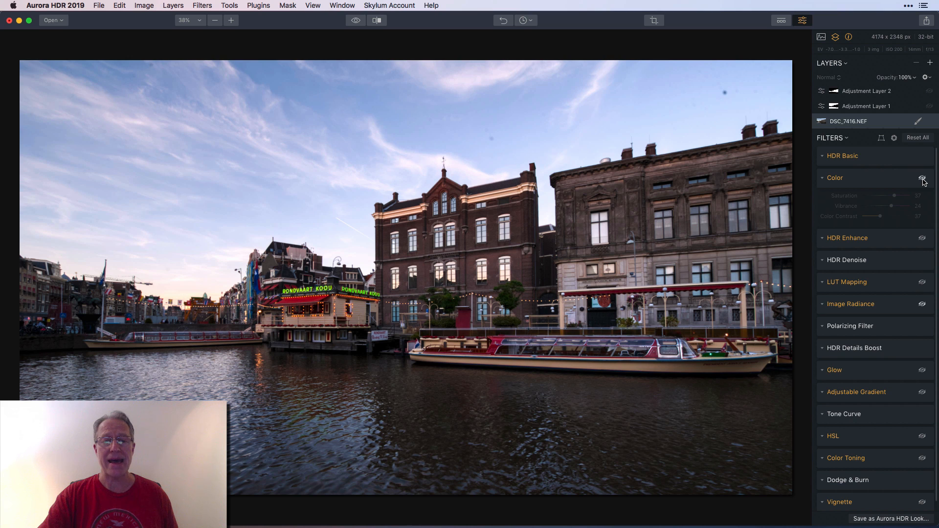
{"action": "left_click", "coordinate": [922, 179]}
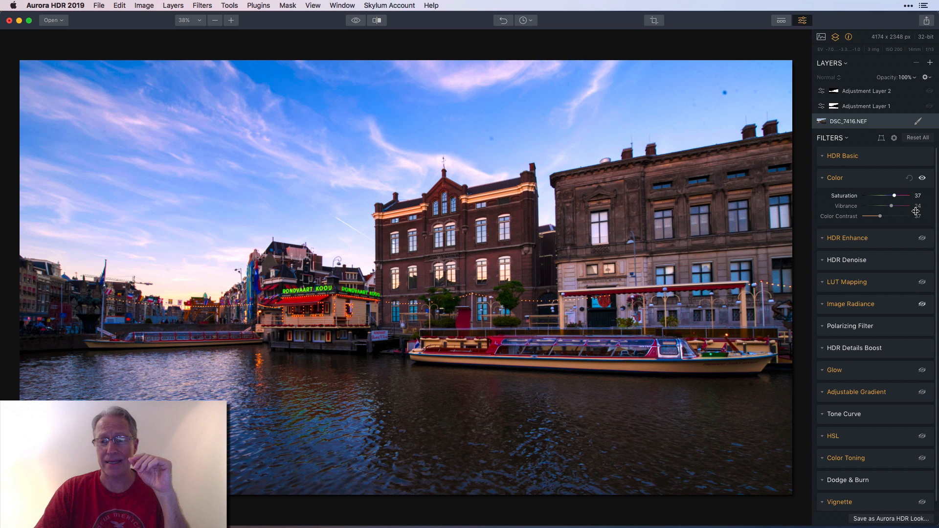
{"action": "left_click", "coordinate": [893, 242]}
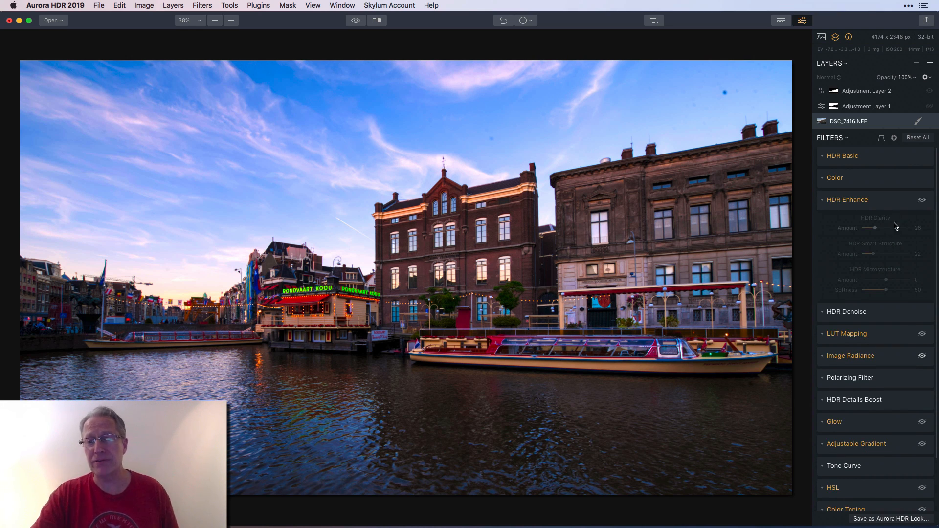
{"action": "left_click", "coordinate": [922, 200]}
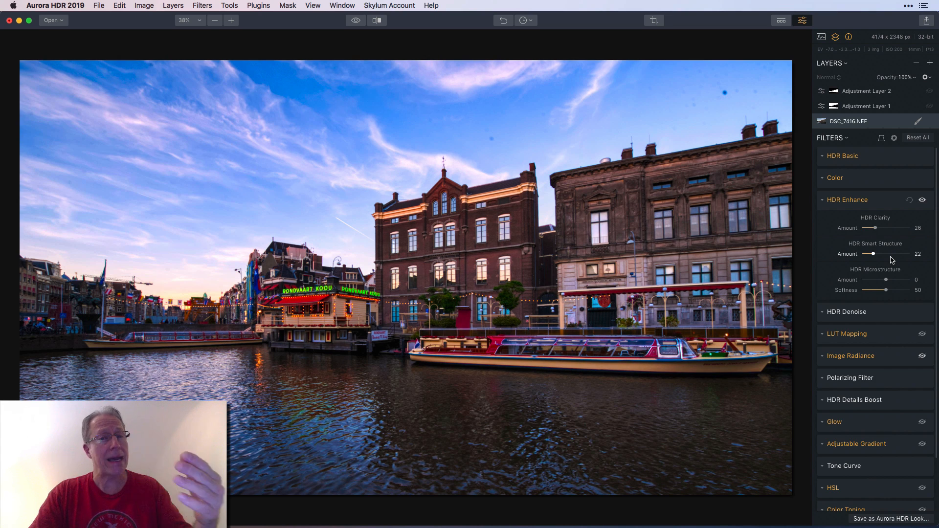
Step: Turn on the LUT Mapping filter, comparing the photo with and without the LUT
{"action": "scroll", "coordinate": [901, 285], "scroll_direction": "down", "scroll_amount": 2}
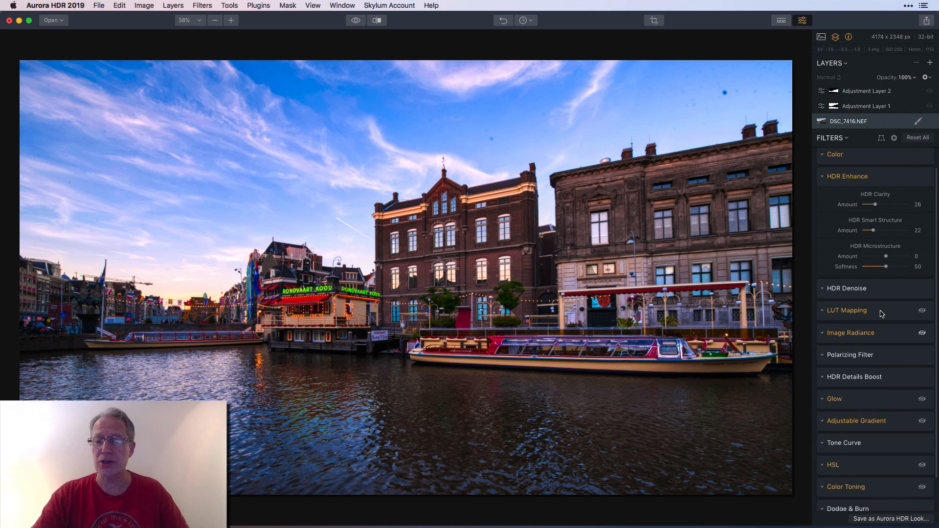
{"action": "left_click", "coordinate": [882, 312]}
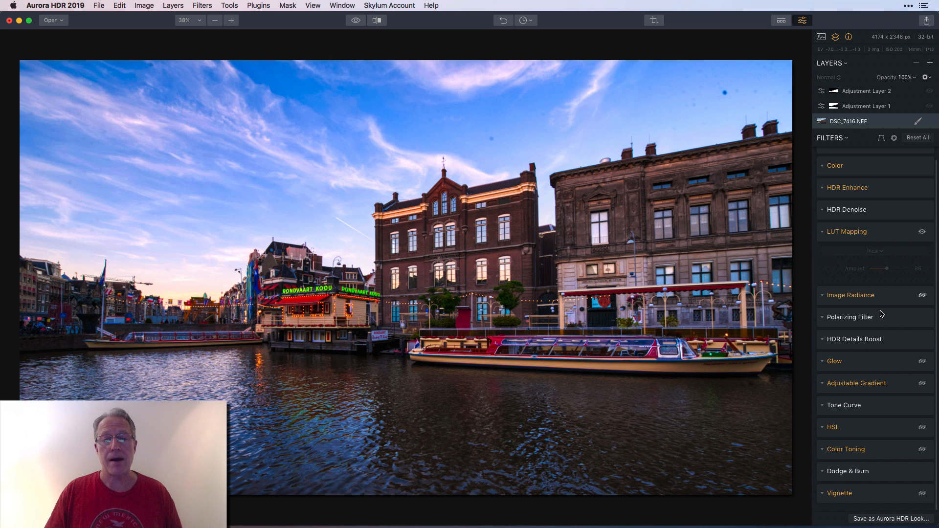
{"action": "left_click", "coordinate": [922, 233]}
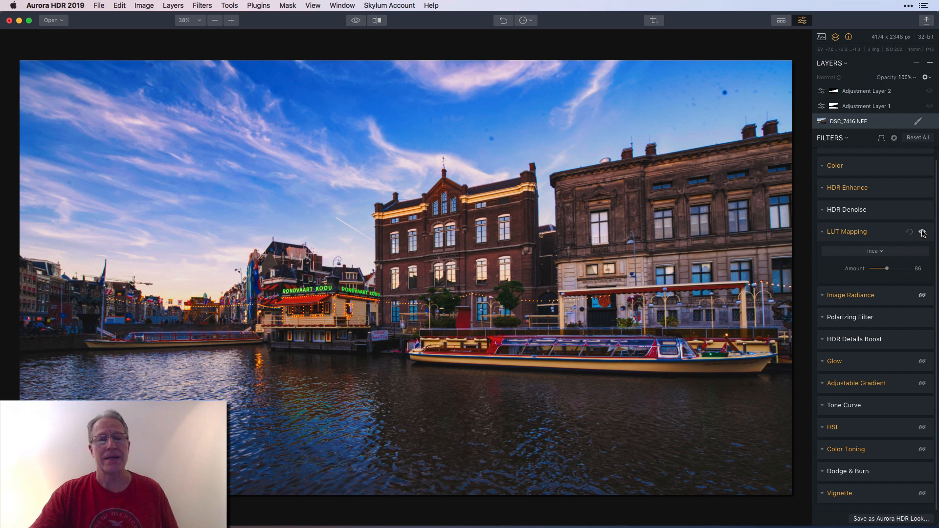
{"action": "left_click", "coordinate": [922, 232]}
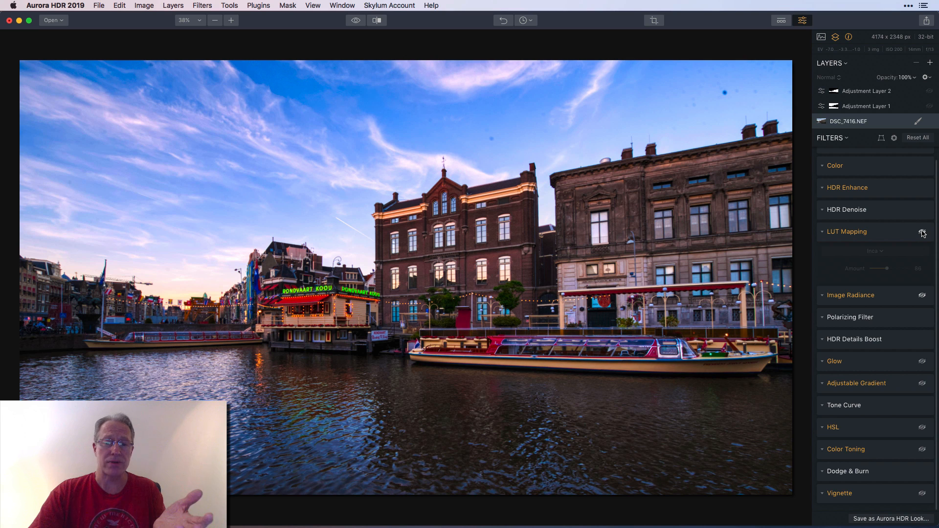
{"action": "left_click", "coordinate": [922, 233]}
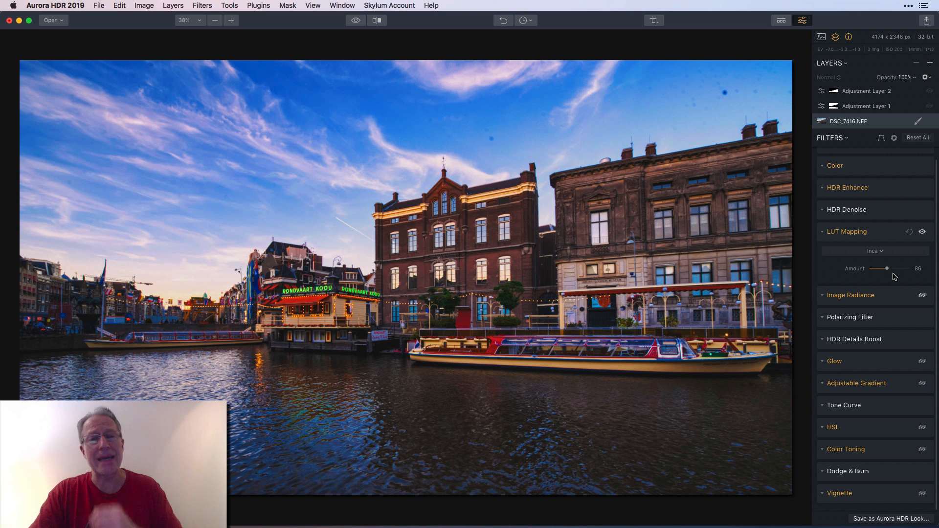
Step: Turn on the Image Radiance filter, comparing the photo with and without it
{"action": "left_click", "coordinate": [895, 299]}
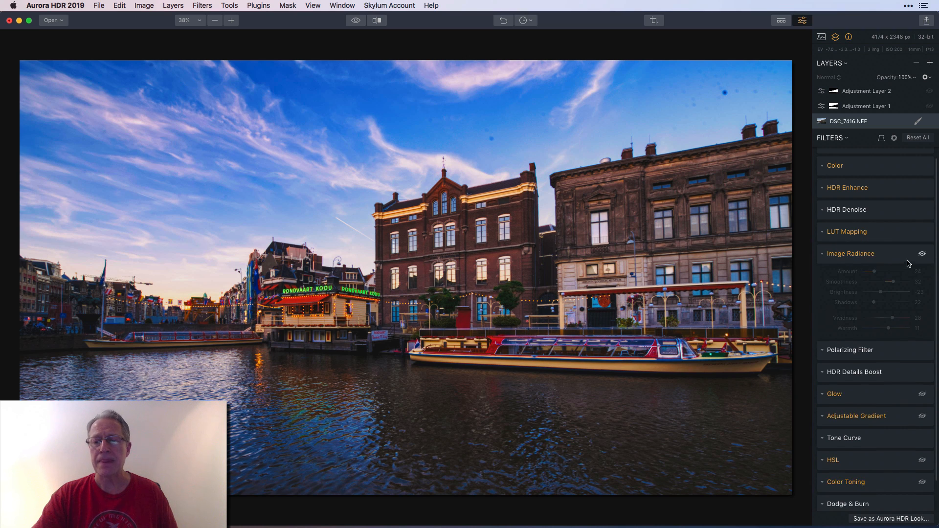
{"action": "left_click", "coordinate": [921, 255]}
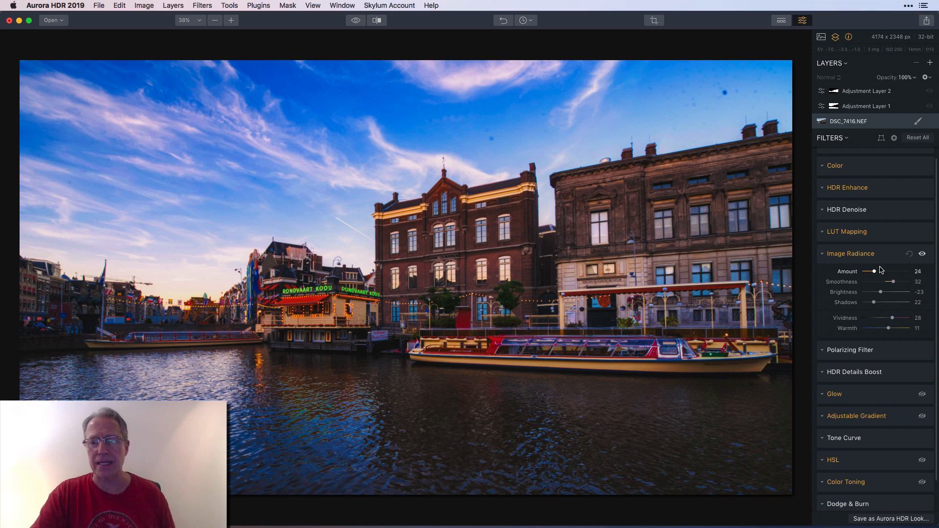
{"action": "left_click", "coordinate": [922, 253]}
{"action": "left_click", "coordinate": [922, 255]}
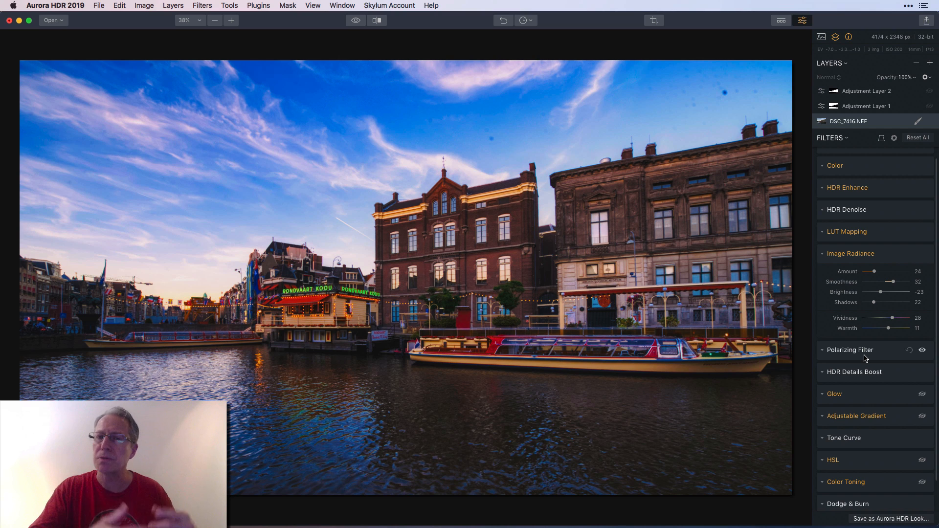
Step: Expand the Glow filter's settings and turn the filter on
{"action": "scroll", "coordinate": [865, 355], "scroll_direction": "down", "scroll_amount": 2}
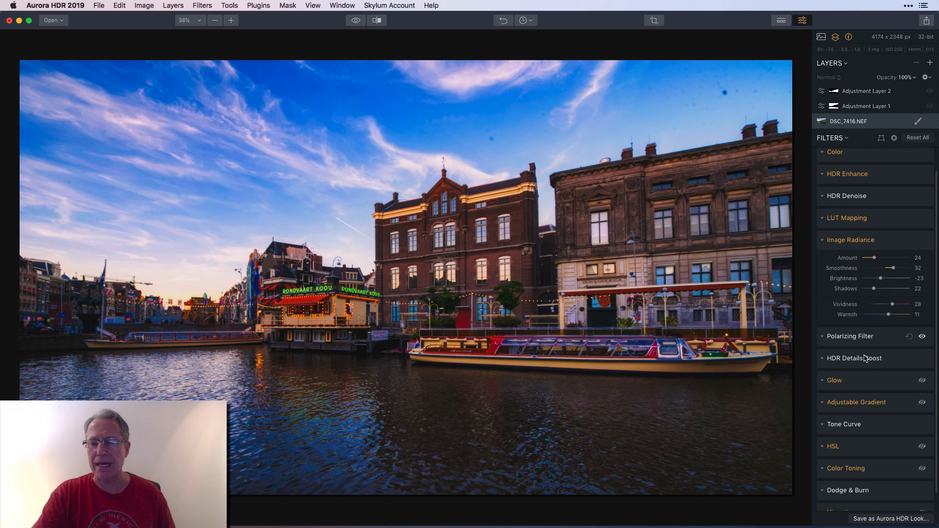
{"action": "left_click", "coordinate": [892, 376]}
{"action": "left_click", "coordinate": [922, 314]}
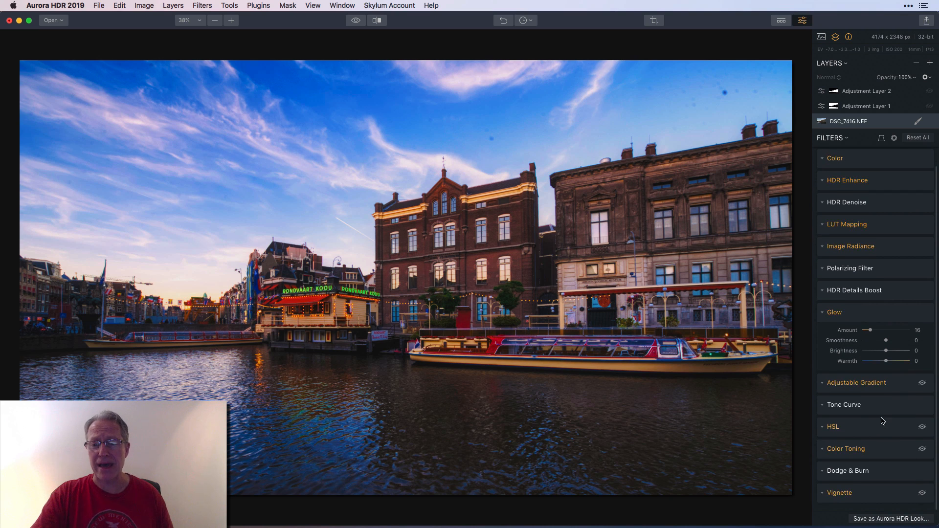
Step: Turn on the Adjustable Gradient filter, review its top and bottom settings, and compare the photo with and without it
{"action": "left_click", "coordinate": [900, 384]}
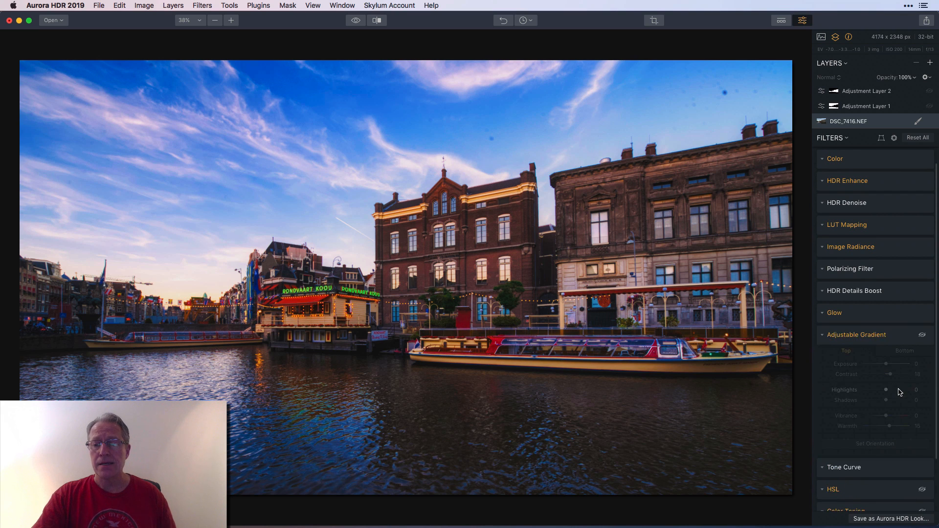
{"action": "left_click", "coordinate": [921, 336]}
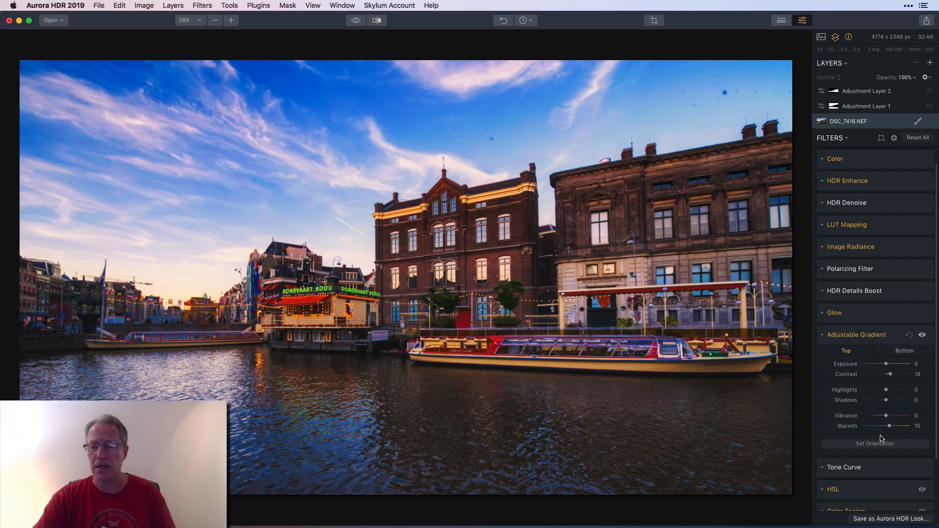
{"action": "left_click", "coordinate": [908, 352]}
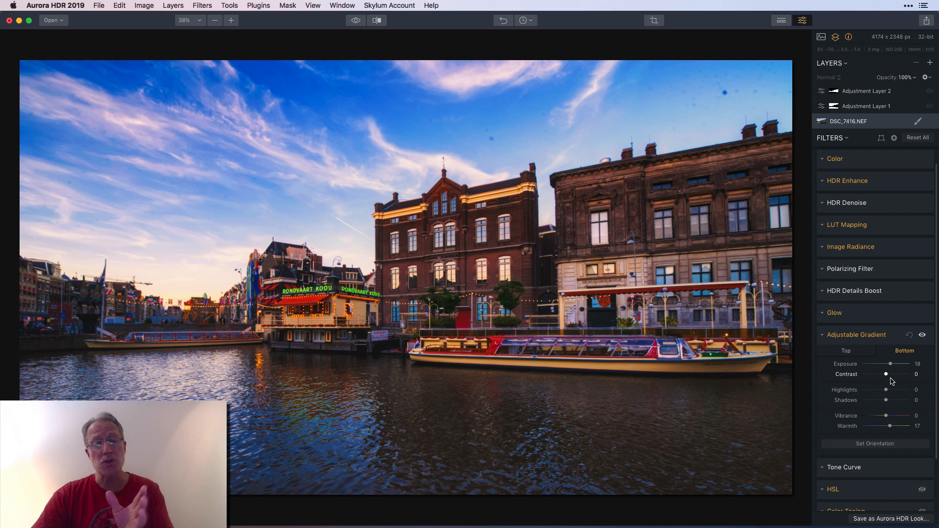
{"action": "left_click", "coordinate": [922, 335]}
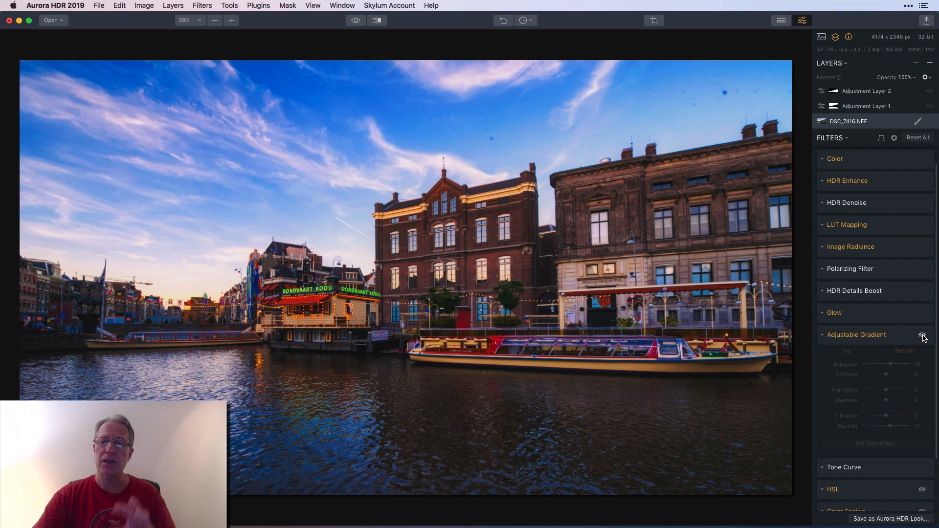
{"action": "left_click", "coordinate": [922, 336]}
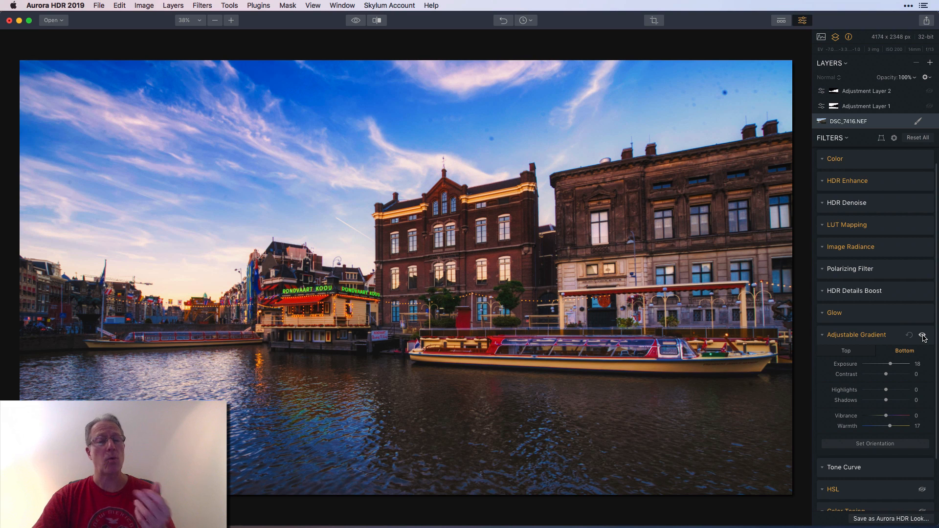
Step: Expand the HSL filter's settings and turn the filter on
{"action": "scroll", "coordinate": [919, 391], "scroll_direction": "down", "scroll_amount": 3}
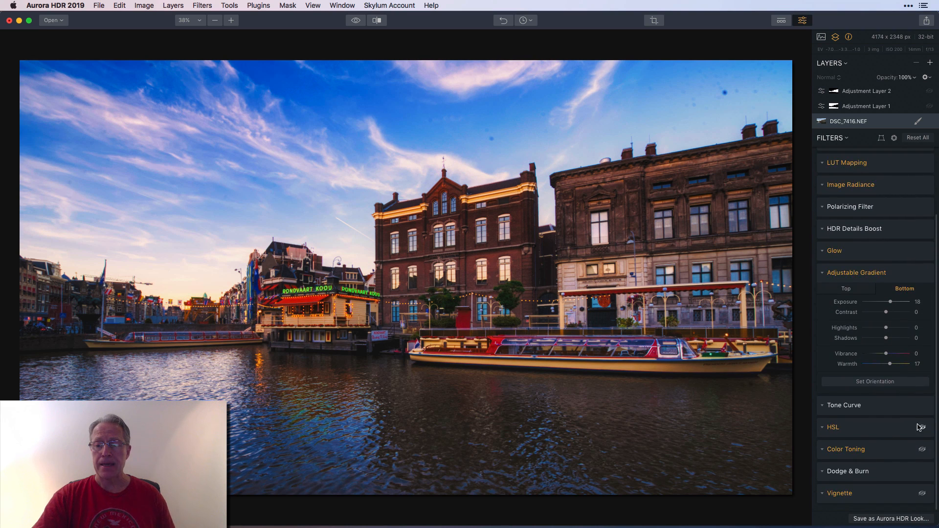
{"action": "left_click", "coordinate": [881, 430]}
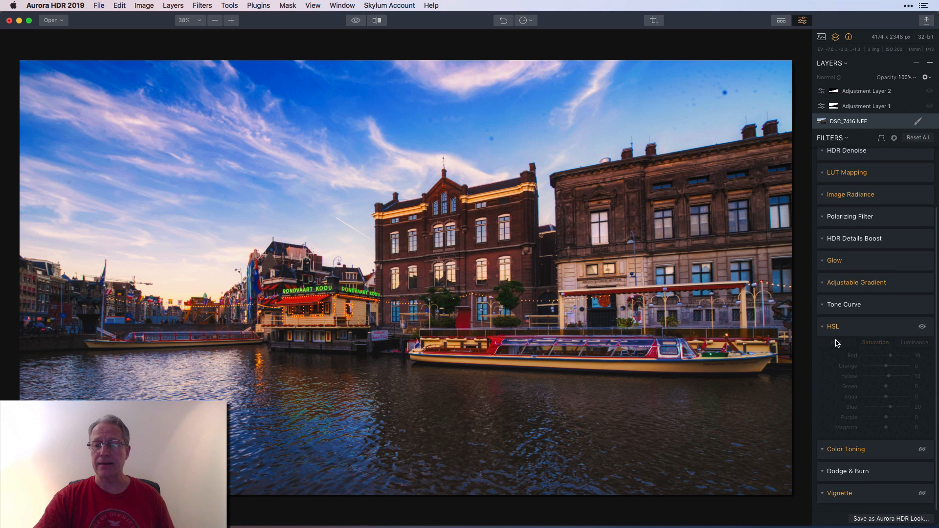
{"action": "left_click", "coordinate": [922, 328]}
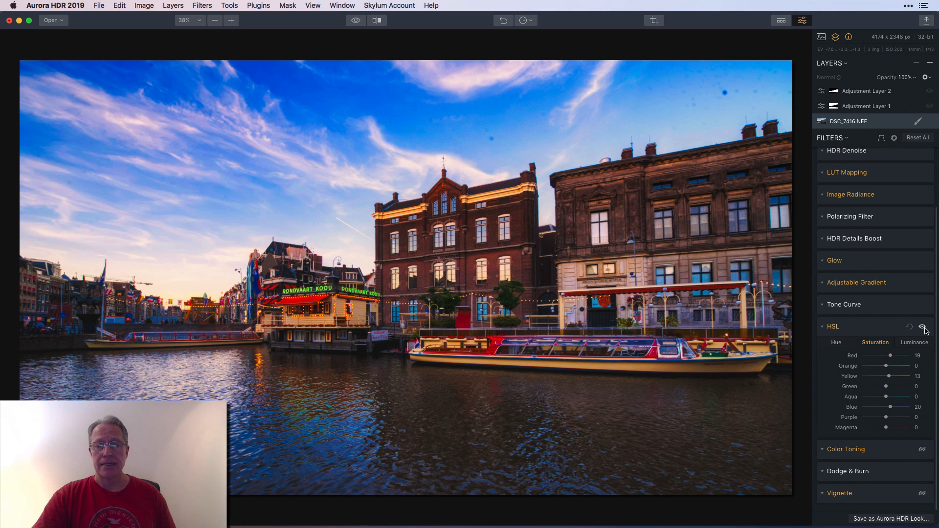
Step: Review the HSL hue settings and set the Orange saturation to -11
{"action": "left_click", "coordinate": [839, 343]}
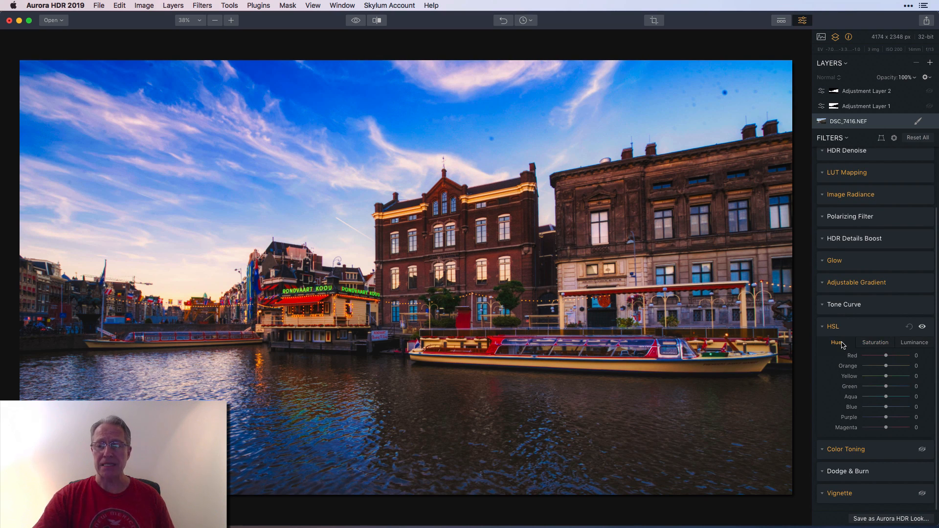
{"action": "left_click", "coordinate": [871, 343]}
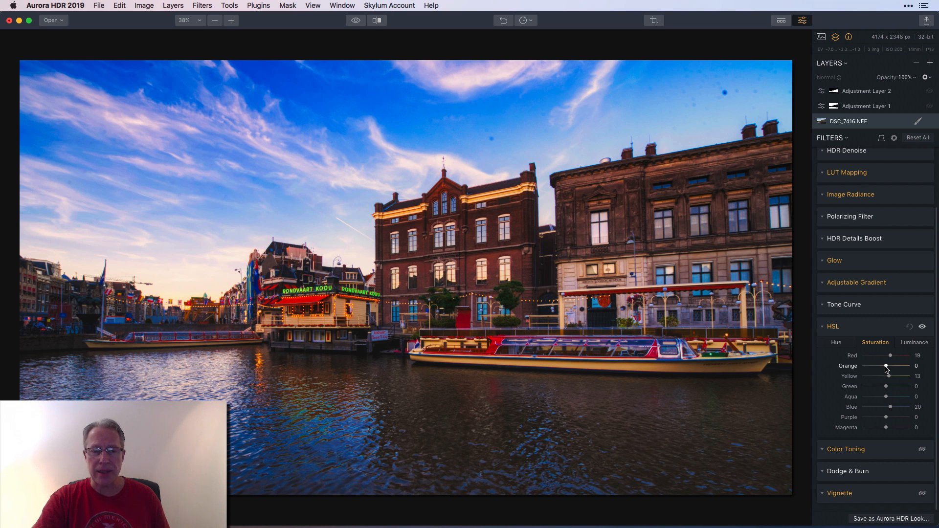
{"action": "left_click_drag", "start_coordinate": [886, 368], "coordinate": [883, 369]}
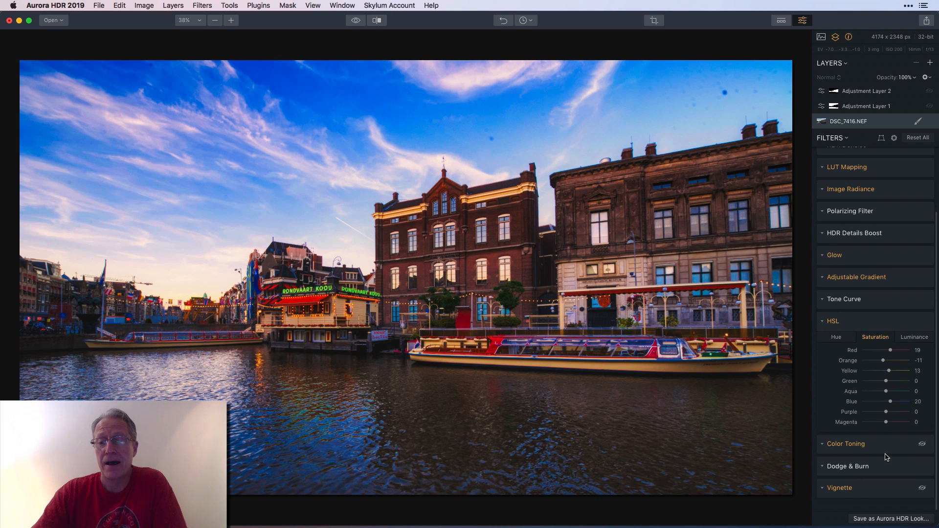
Step: Expand the Color Toning filter and turn it on, comparing the photo with and without it
{"action": "left_click", "coordinate": [886, 456]}
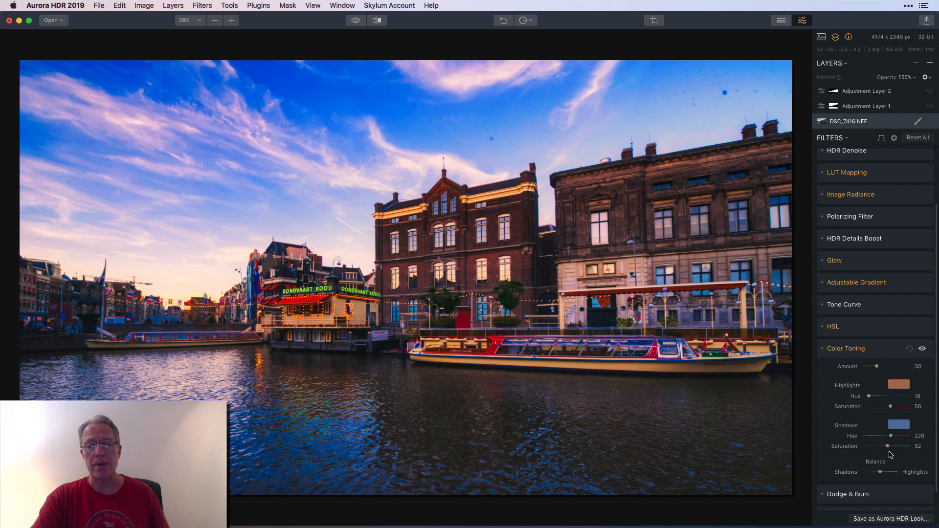
{"action": "left_click", "coordinate": [922, 349]}
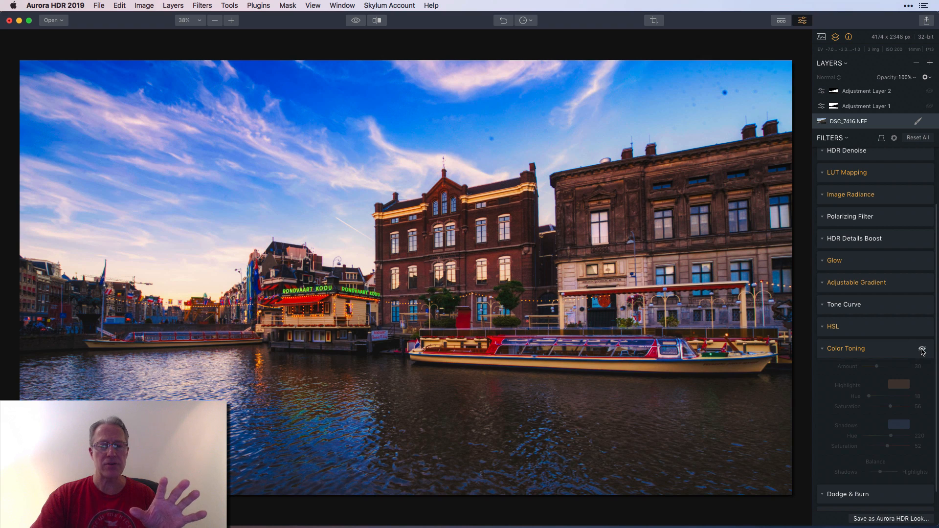
{"action": "left_click", "coordinate": [921, 349]}
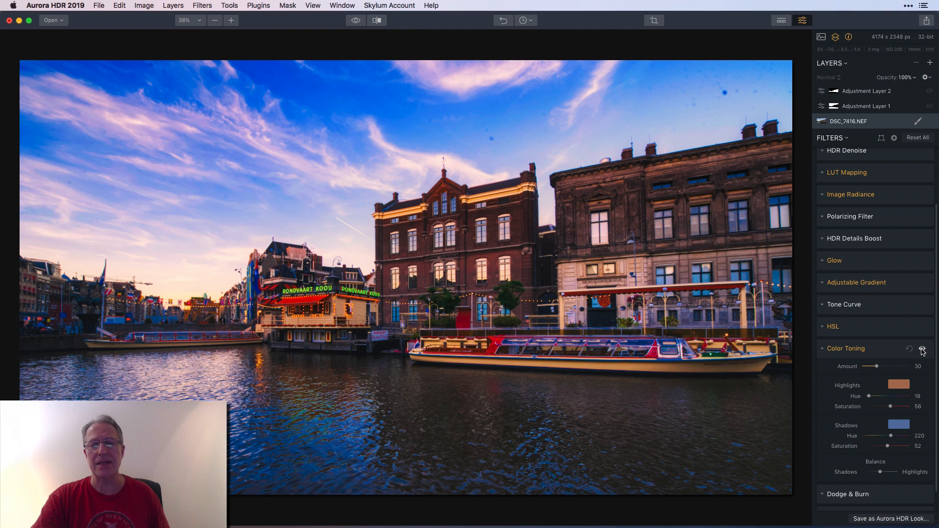
Step: Turn on the Vignette filter and collapse the Color Toning settings
{"action": "scroll", "coordinate": [921, 420], "scroll_direction": "down", "scroll_amount": 2}
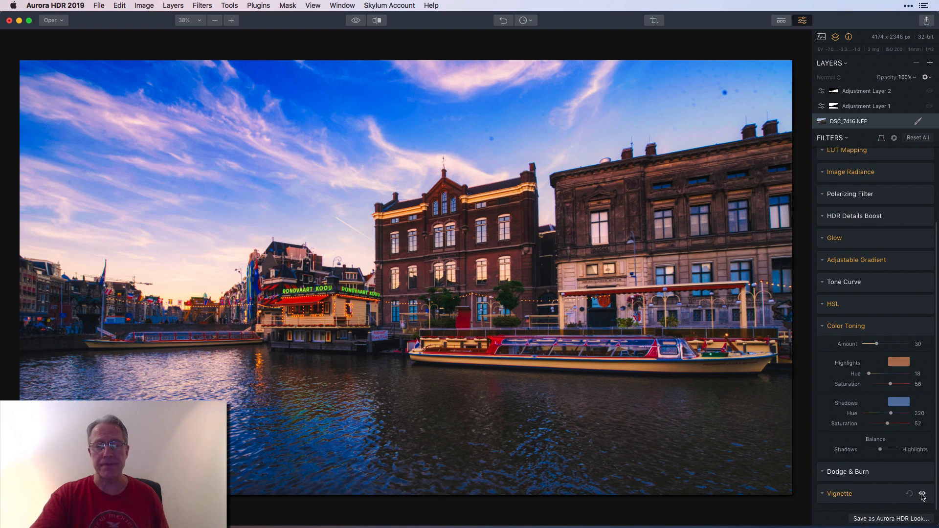
{"action": "left_click", "coordinate": [922, 494]}
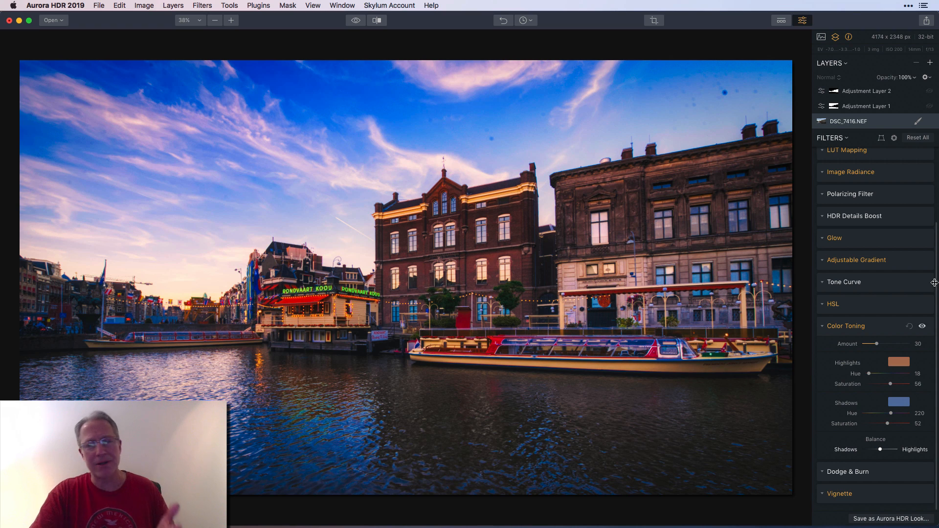
{"action": "left_click", "coordinate": [895, 332]}
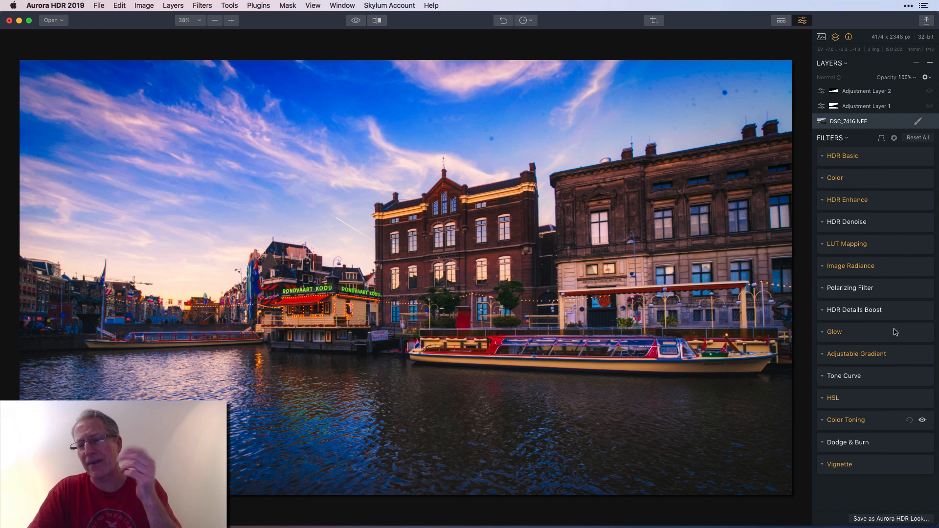
Step: Select and turn on Adjustment Layer 1 with its HDR Denoise filter, and inspect its brush mask overlay
{"action": "left_click", "coordinate": [882, 108]}
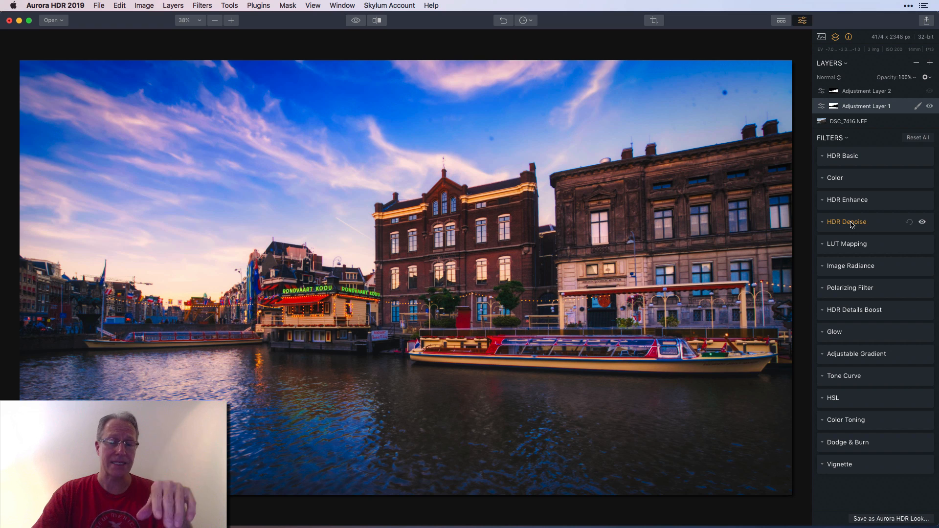
{"action": "left_click", "coordinate": [917, 107]}
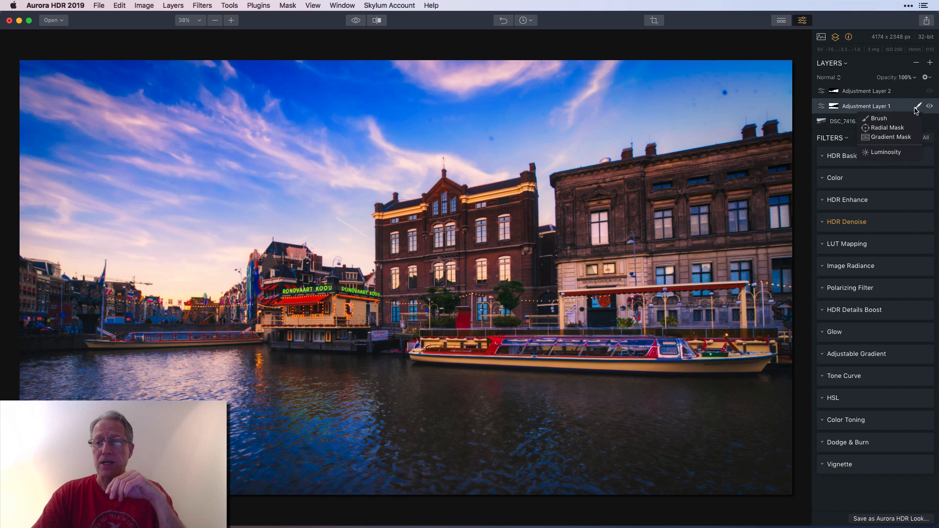
{"action": "left_click", "coordinate": [878, 118]}
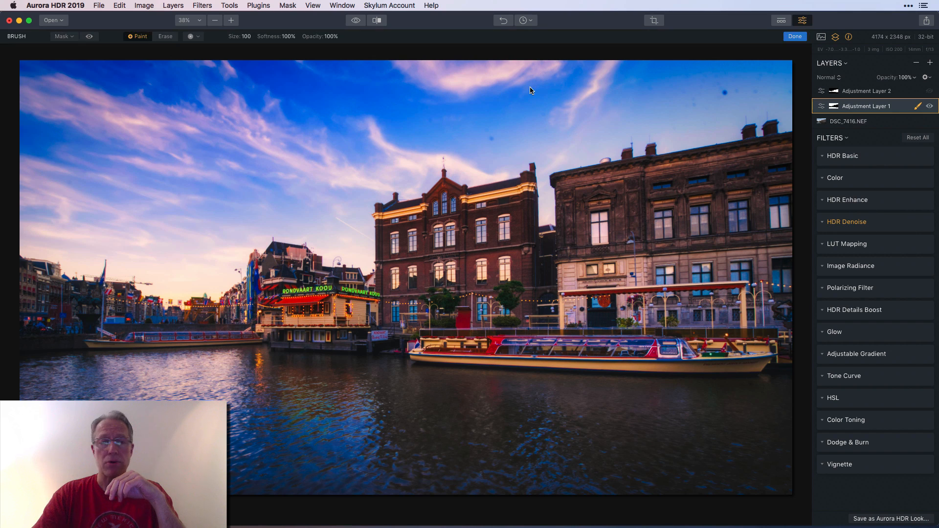
{"action": "left_click", "coordinate": [90, 37]}
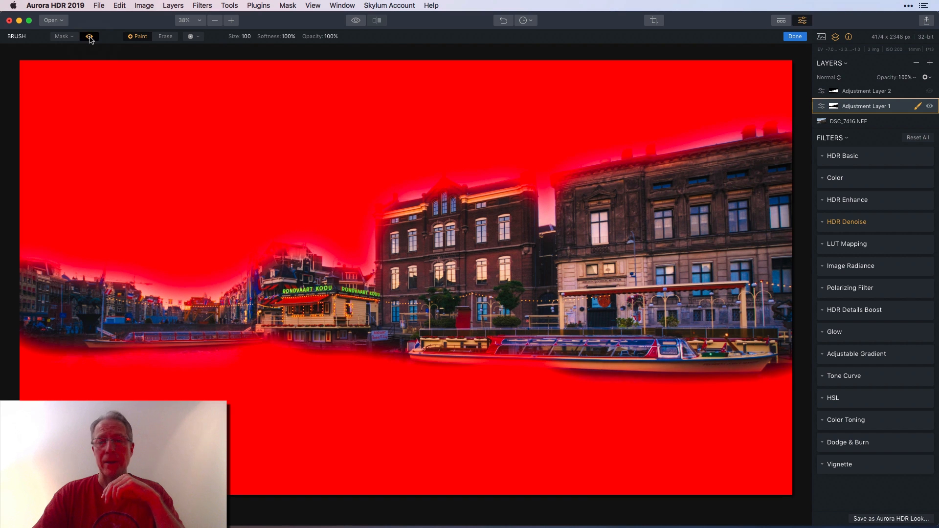
{"action": "left_click", "coordinate": [89, 38]}
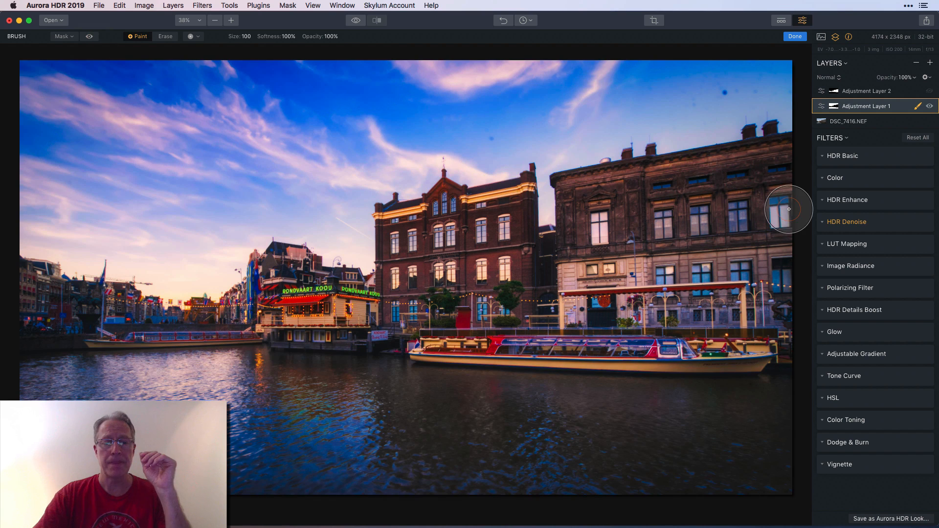
{"action": "left_click", "coordinate": [794, 36]}
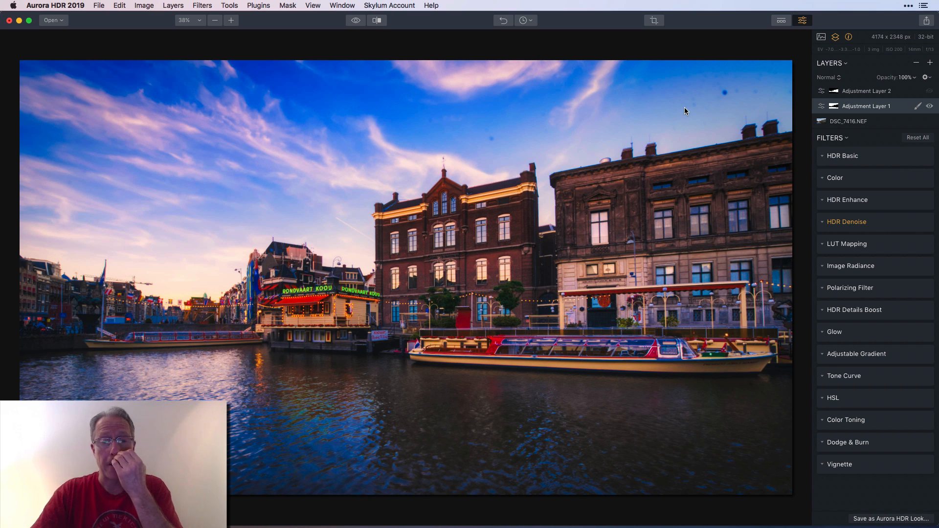
Step: Select and turn on Adjustment Layer 2, inspect its brush mask overlay, and expand its HDR Details Boost settings
{"action": "left_click", "coordinate": [866, 93]}
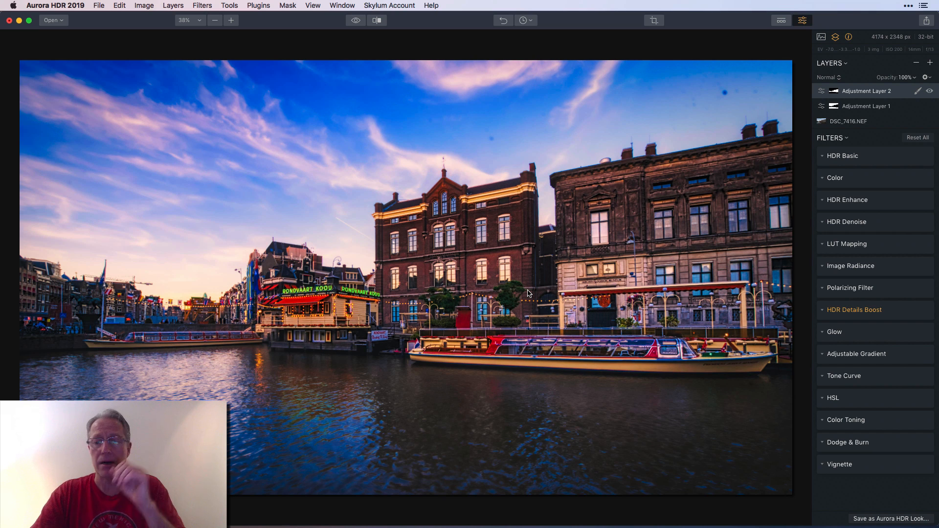
{"action": "left_click", "coordinate": [917, 91]}
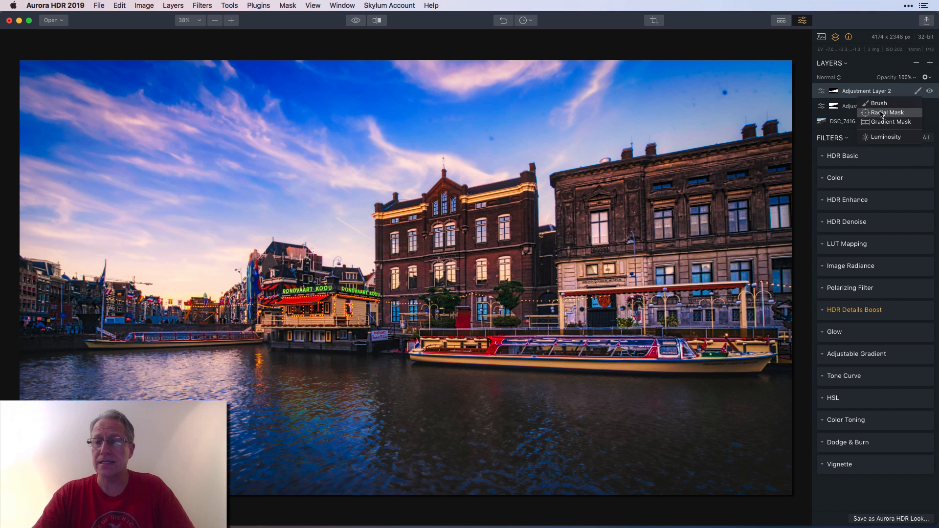
{"action": "left_click", "coordinate": [878, 103]}
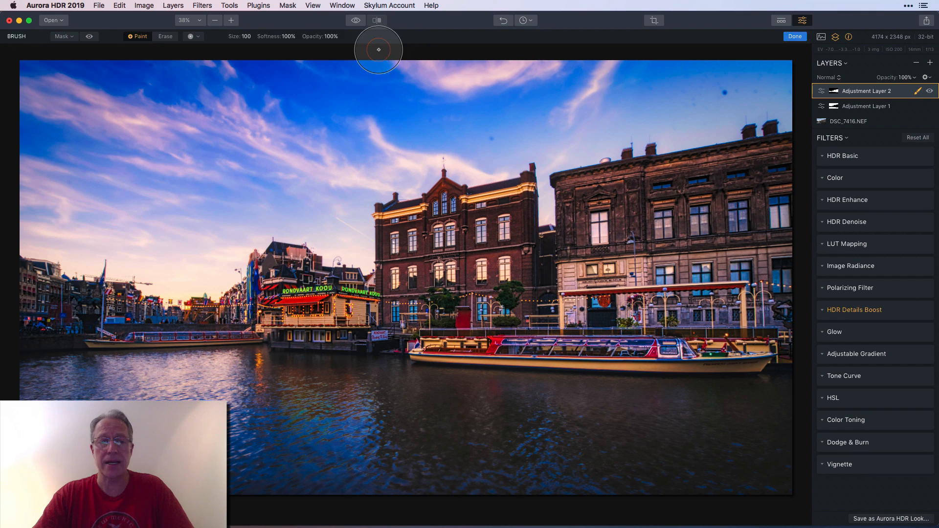
{"action": "left_click", "coordinate": [89, 37]}
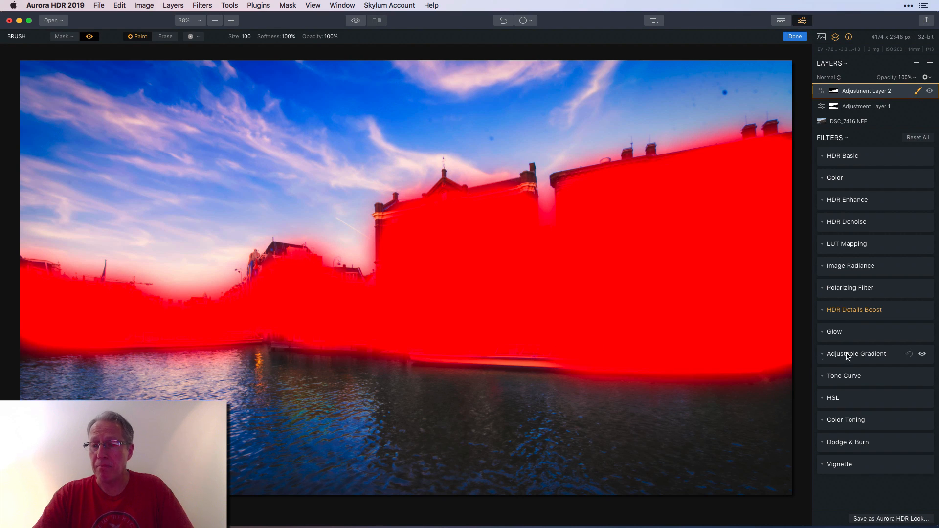
{"action": "left_click", "coordinate": [824, 313]}
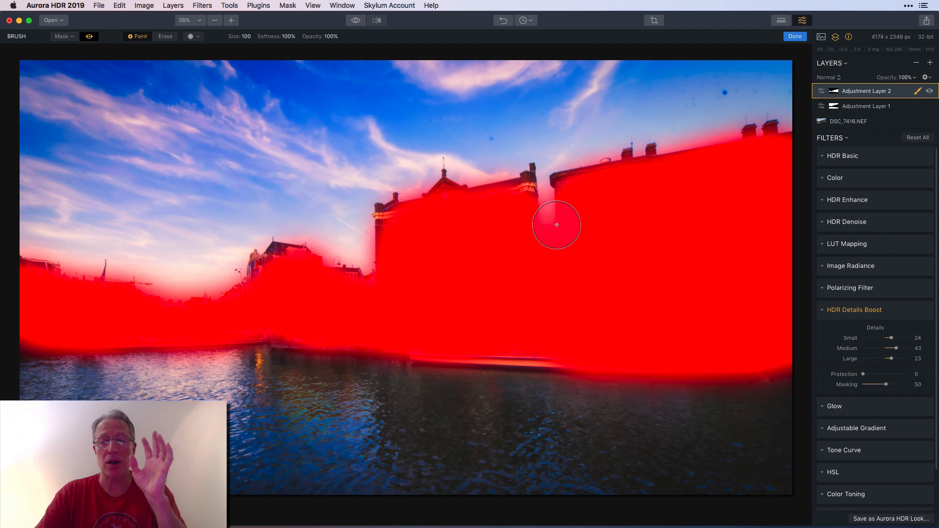
{"action": "left_click", "coordinate": [90, 38]}
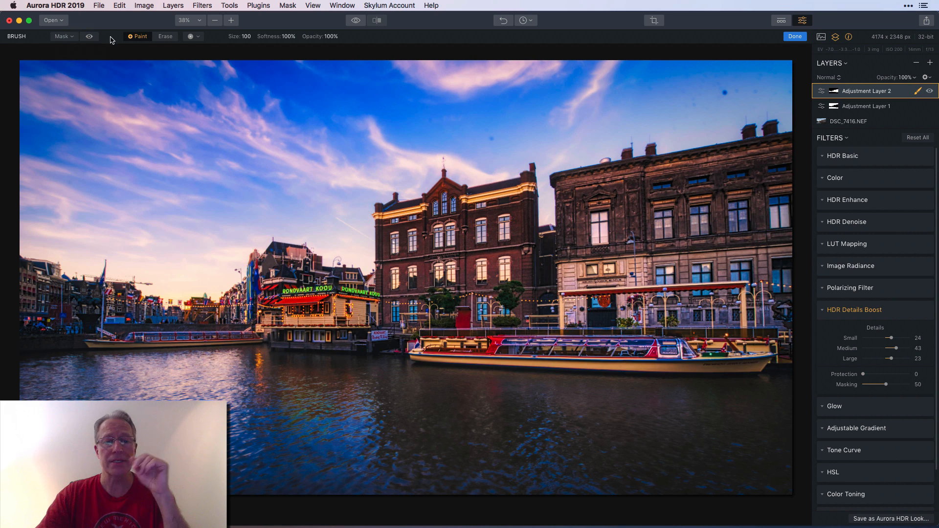
{"action": "left_click", "coordinate": [794, 37]}
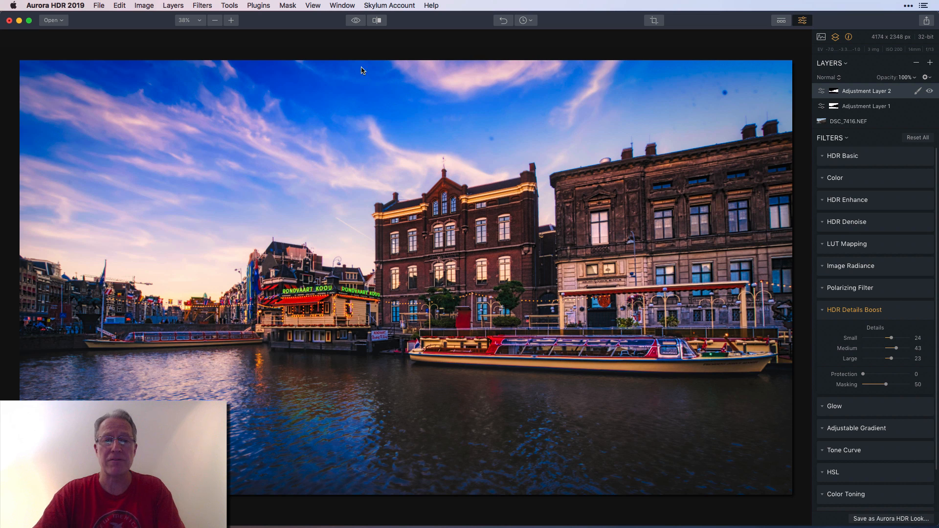
Step: Compare the edited photo with the unedited original and with Amsterdam-colorful-HDR.jpeg in Preview
{"action": "left_click", "coordinate": [357, 21]}
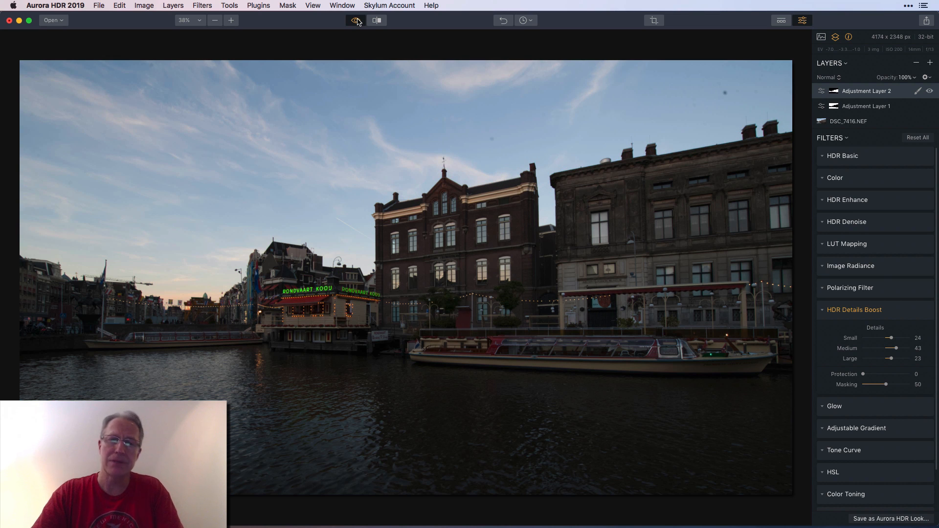
{"action": "left_click", "coordinate": [357, 21]}
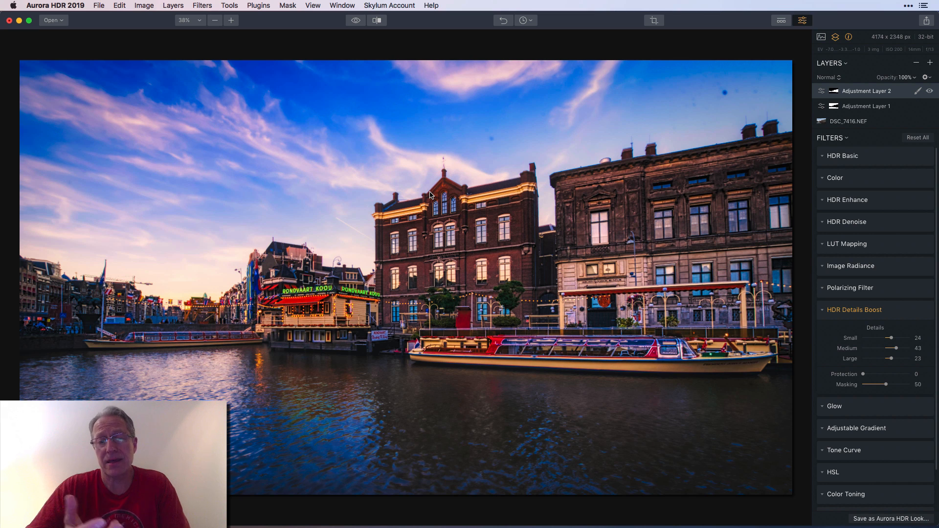
{"action": "key", "text": "super+Tab"}
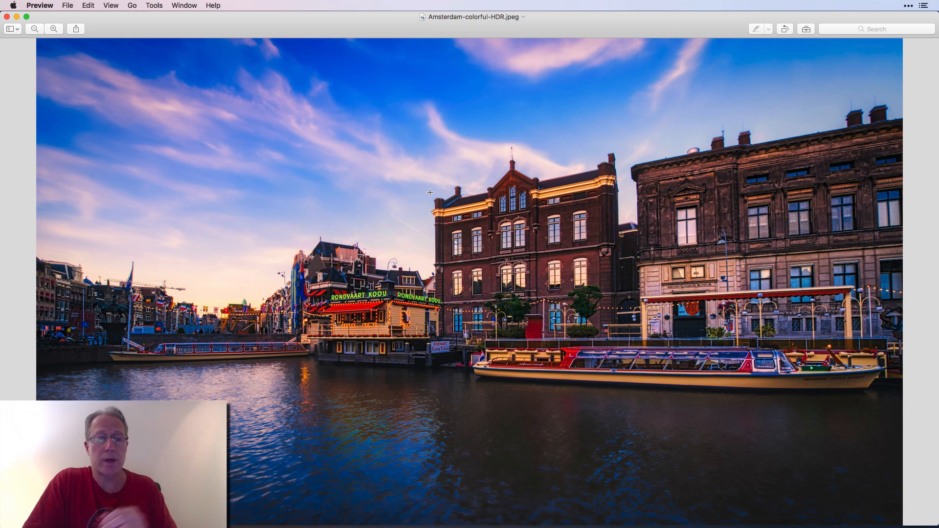
{"action": "key", "text": "super+Tab"}
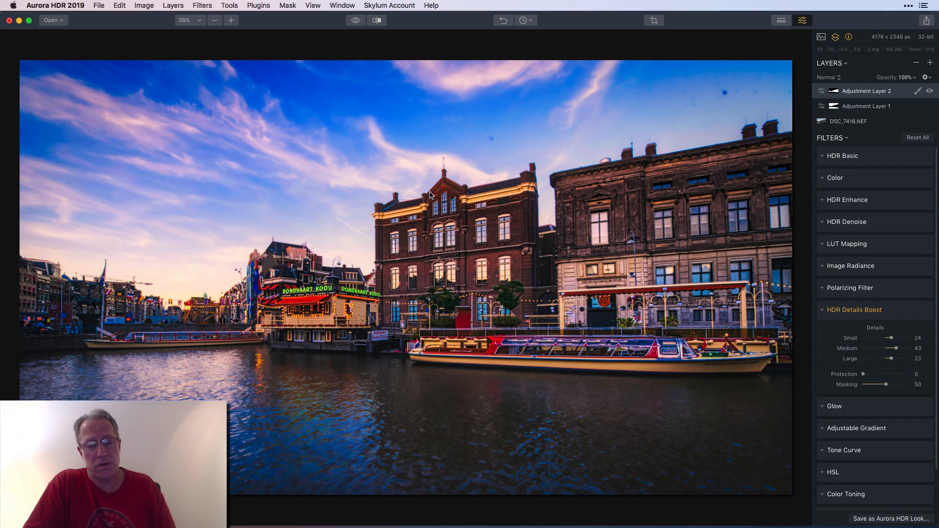
{"action": "key", "text": "super+Tab"}
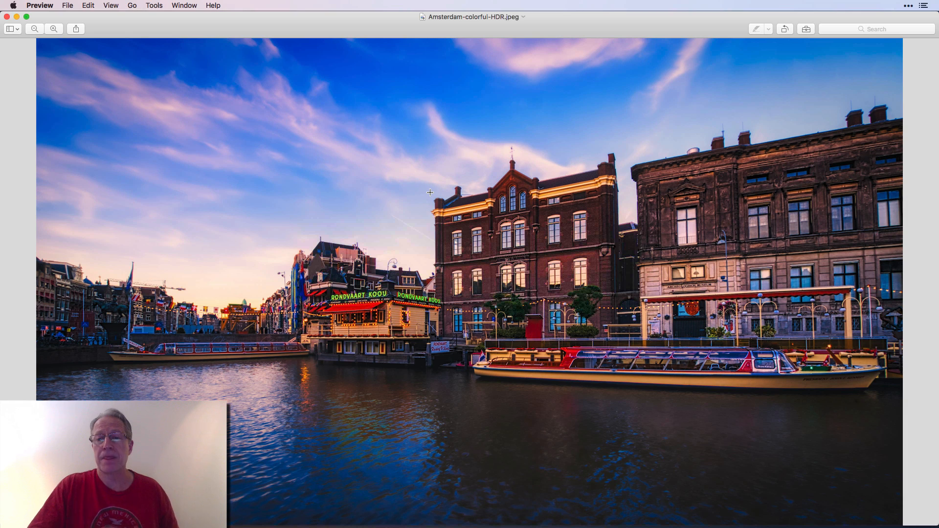